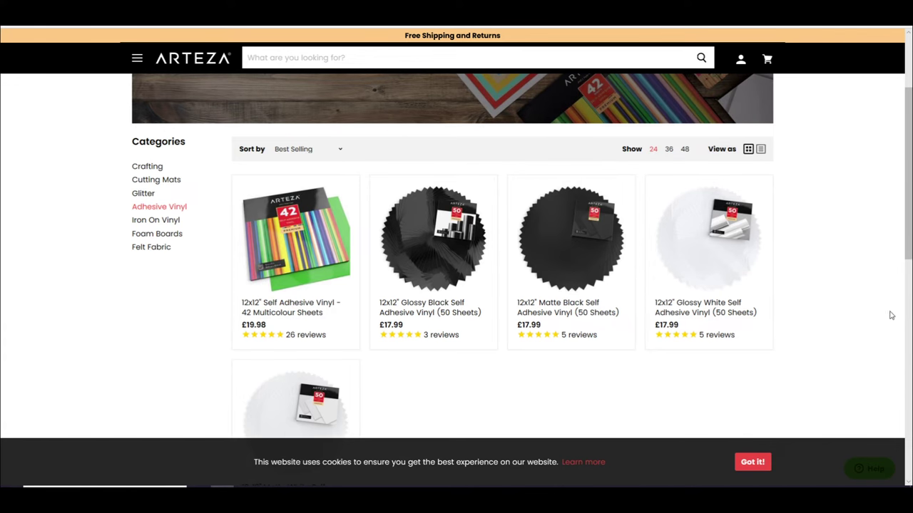
mouse_move(341, 325)
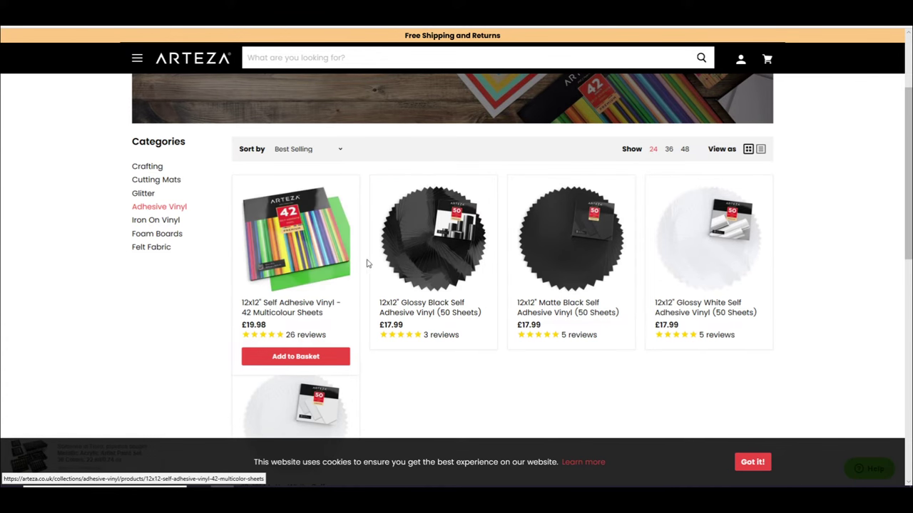
mouse_move(424, 267)
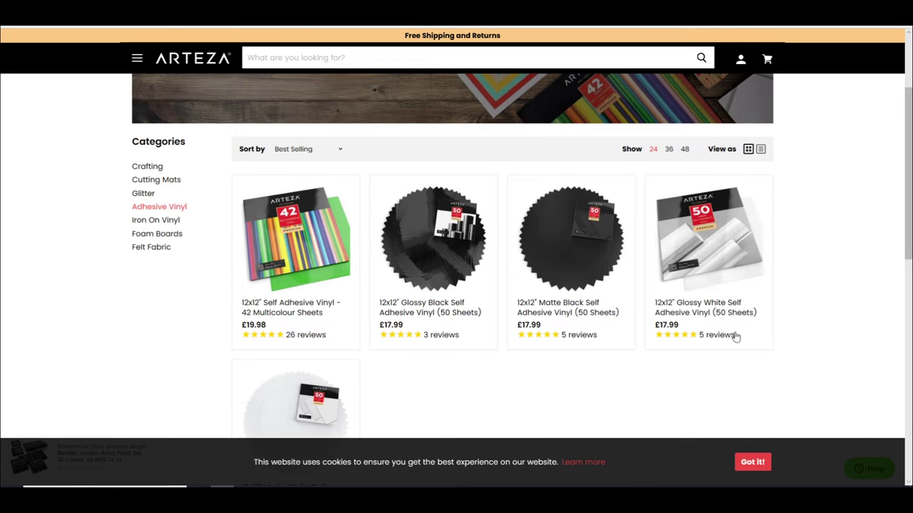
mouse_move(740, 323)
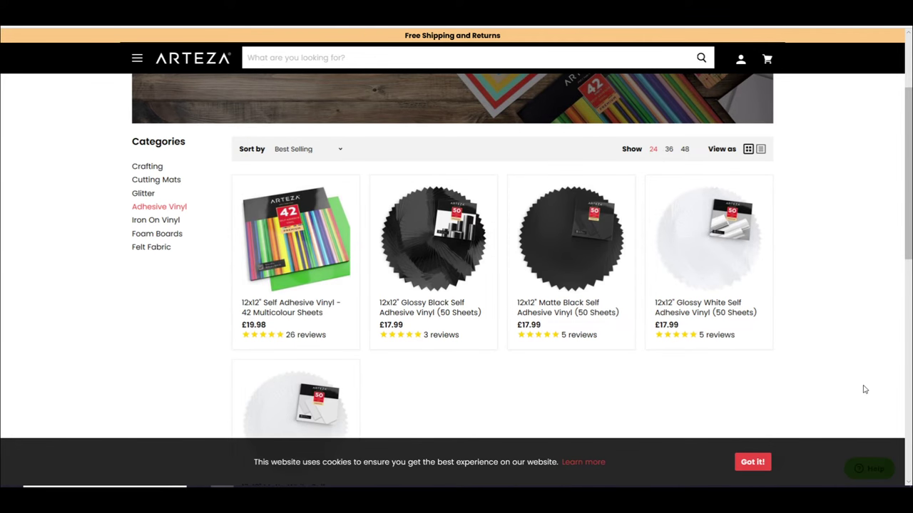
Open the Arteza product page for 12x12" Glossy White Self Adhesive Vinyl (50 Sheets)
left_click(705, 307)
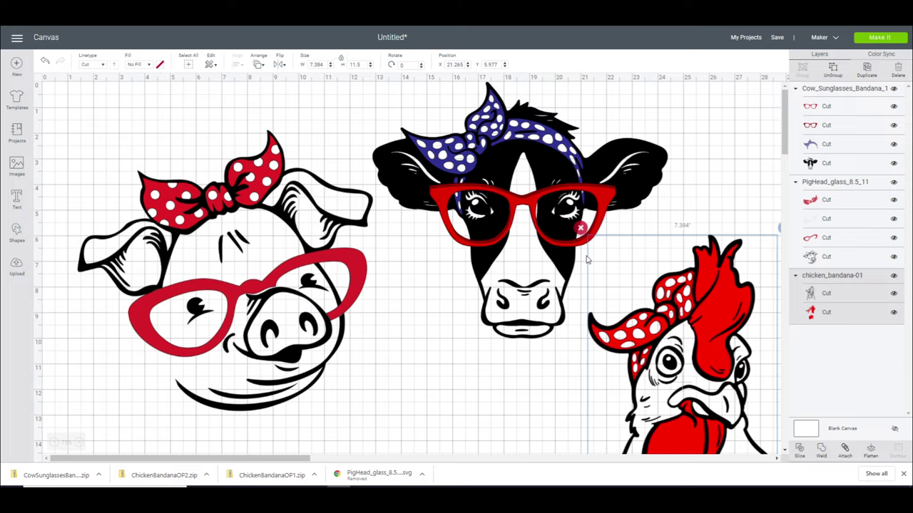
Nudge the cow design slightly down and left, clear of the chicken
left_click_drag(532, 261, 525, 275)
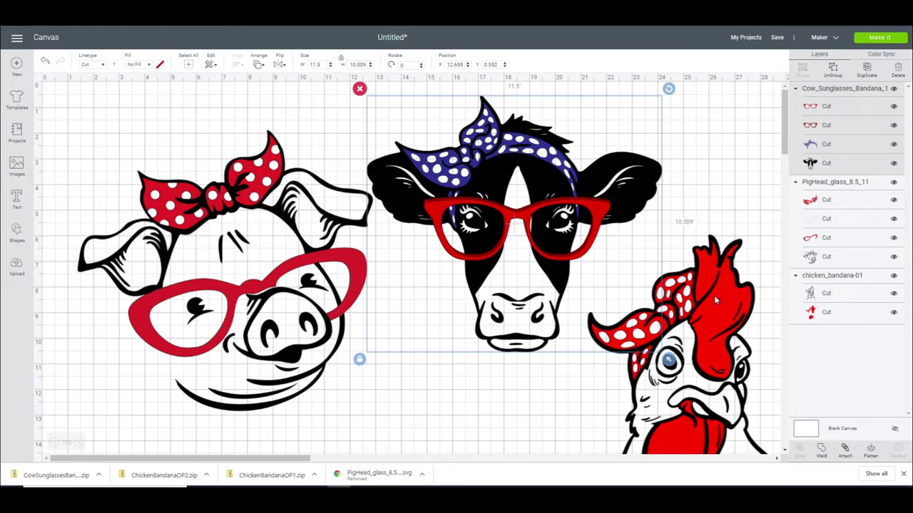
Hide the cow and chicken designs and turn the pig's outline pink
left_click(894, 88)
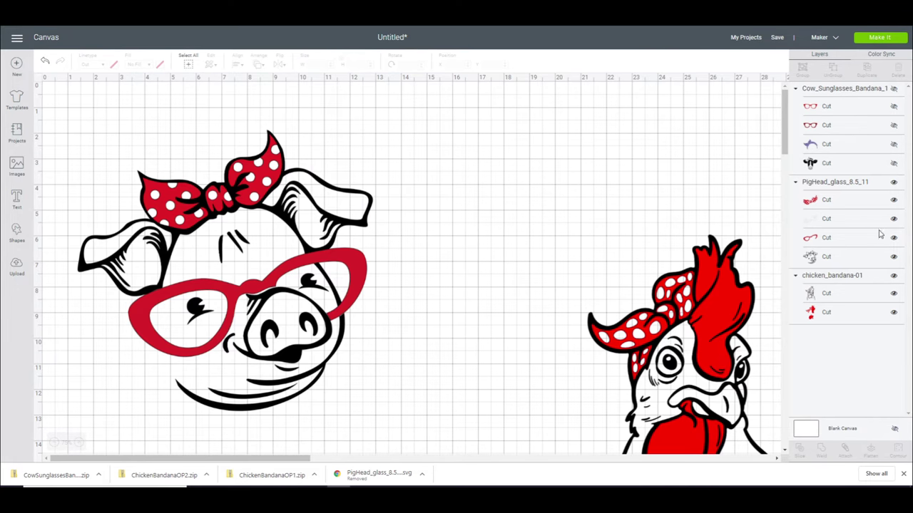
left_click(893, 276)
left_click(815, 258)
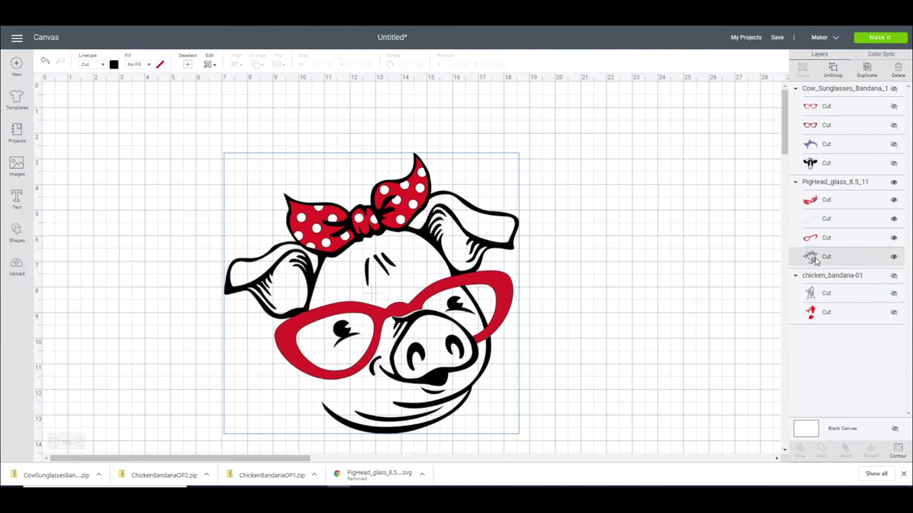
left_click(113, 64)
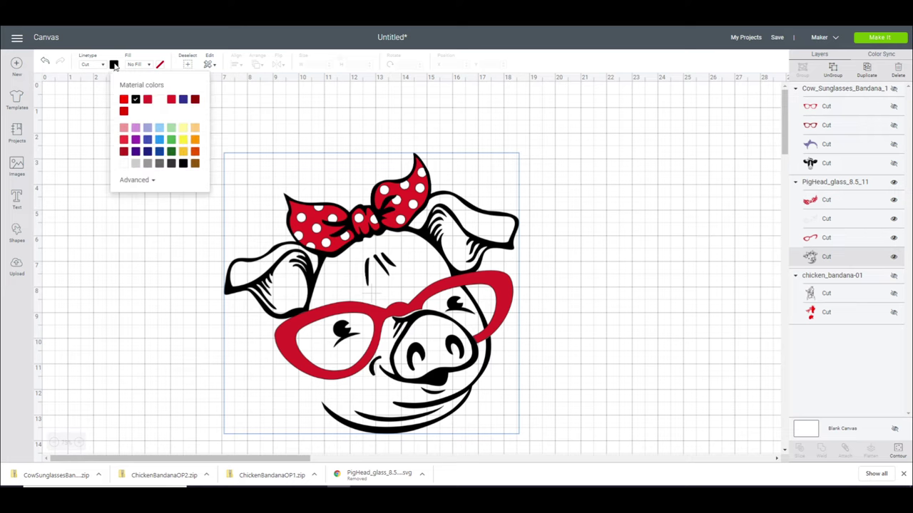
left_click(124, 129)
Change the pig's red glasses to purple
left_click(289, 335)
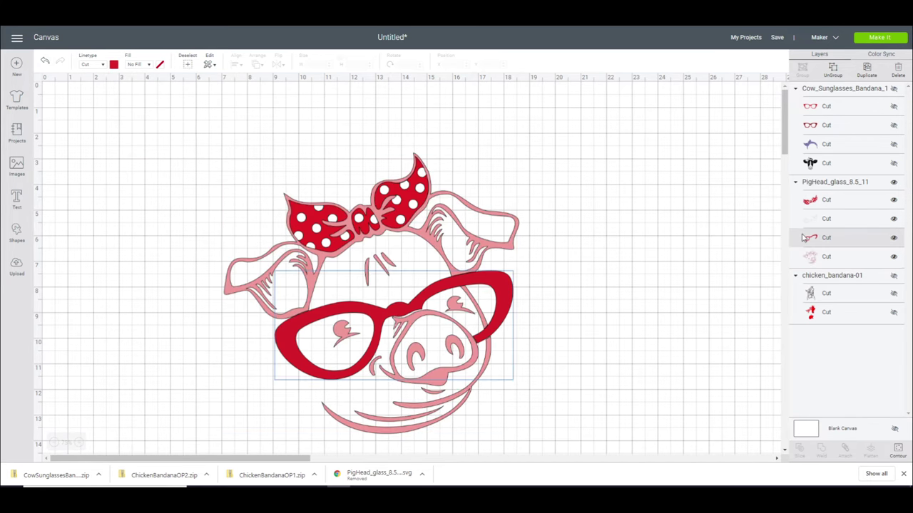
left_click(114, 65)
left_click(136, 129)
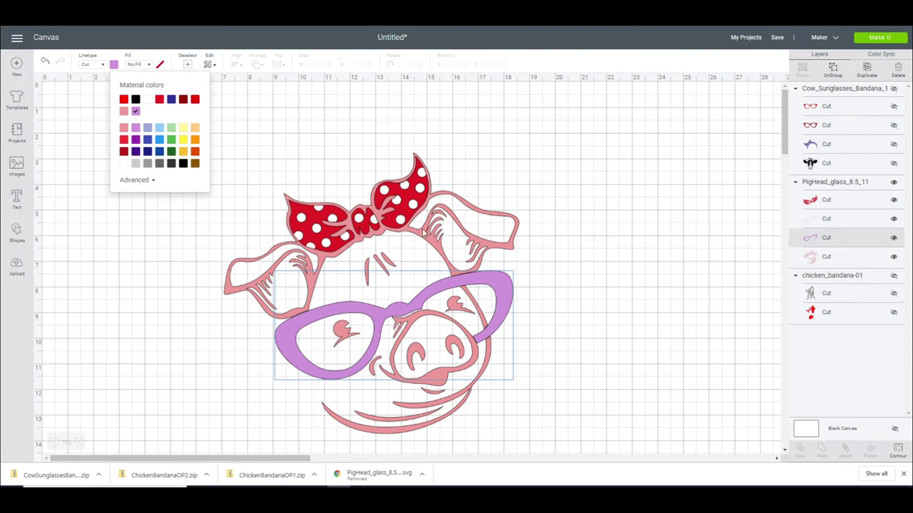
left_click(599, 197)
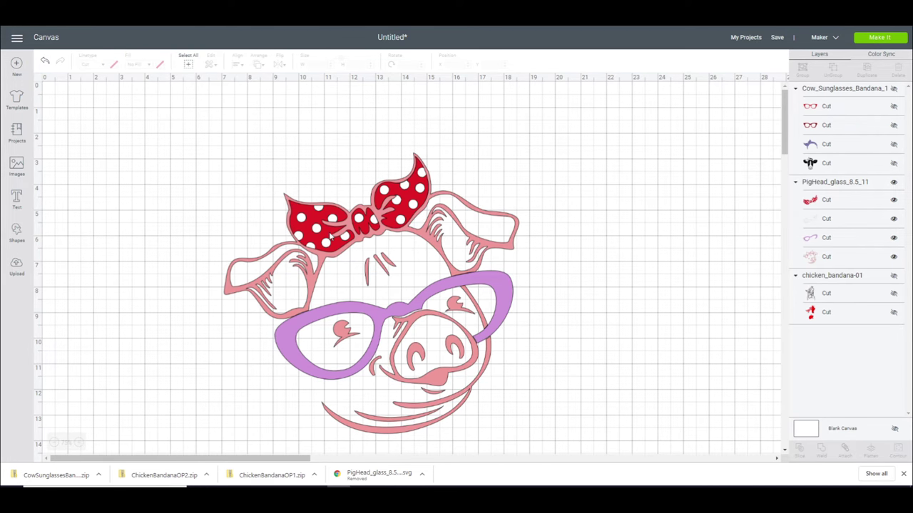
Paste 'Getting Piggy' and 'With It', arc and enlarge 'Getting Piggy', enlarge 'With It' below the pig
left_click(16, 199)
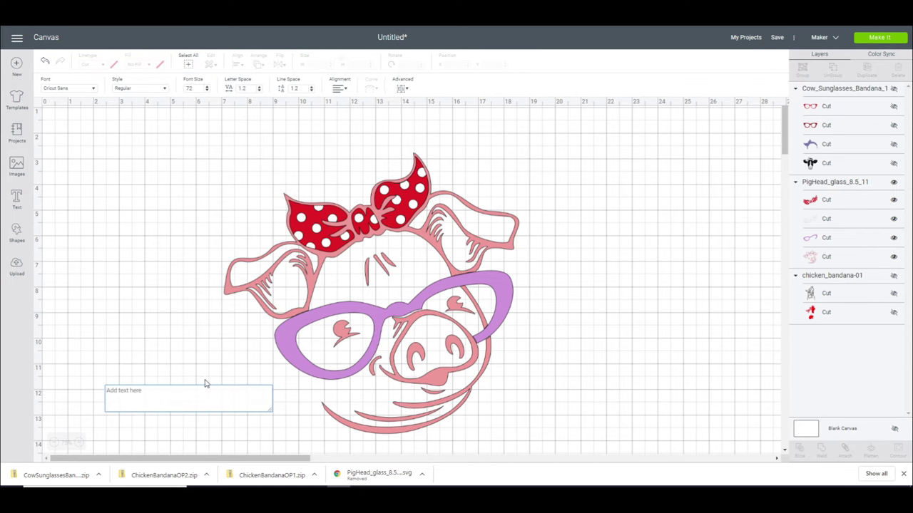
key("ctrl+v")
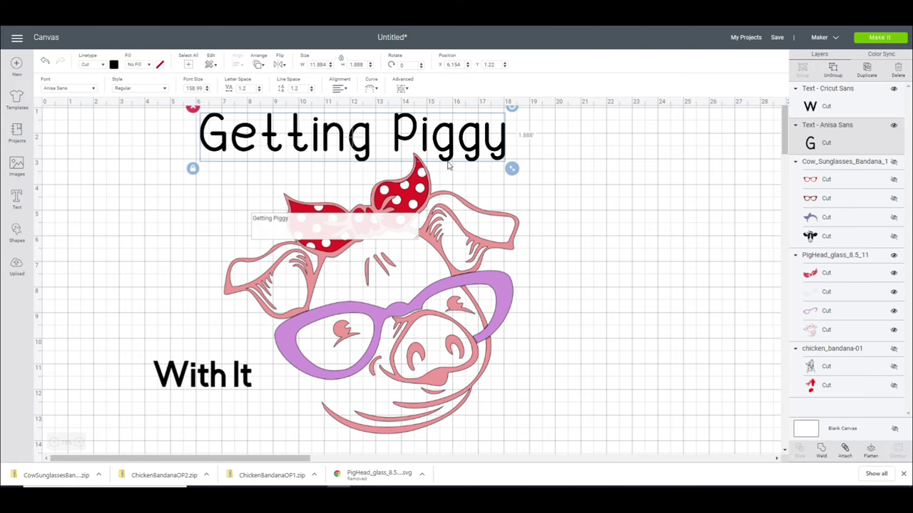
left_click_drag(511, 169, 561, 178)
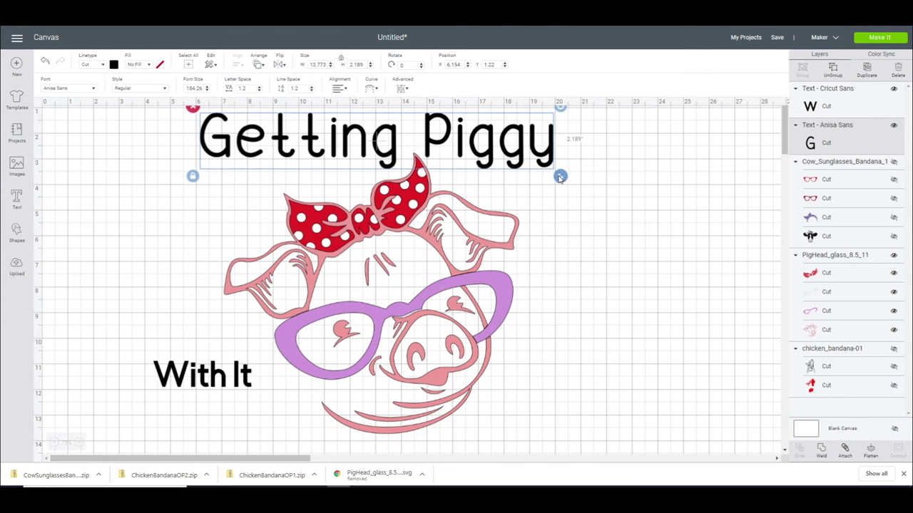
left_click(371, 88)
left_click_drag(348, 120, 380, 127)
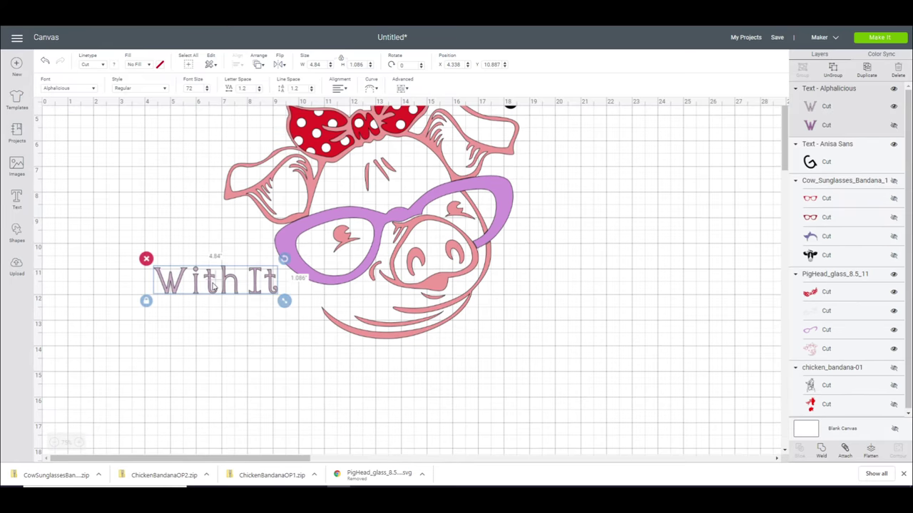
left_click_drag(284, 303, 368, 330)
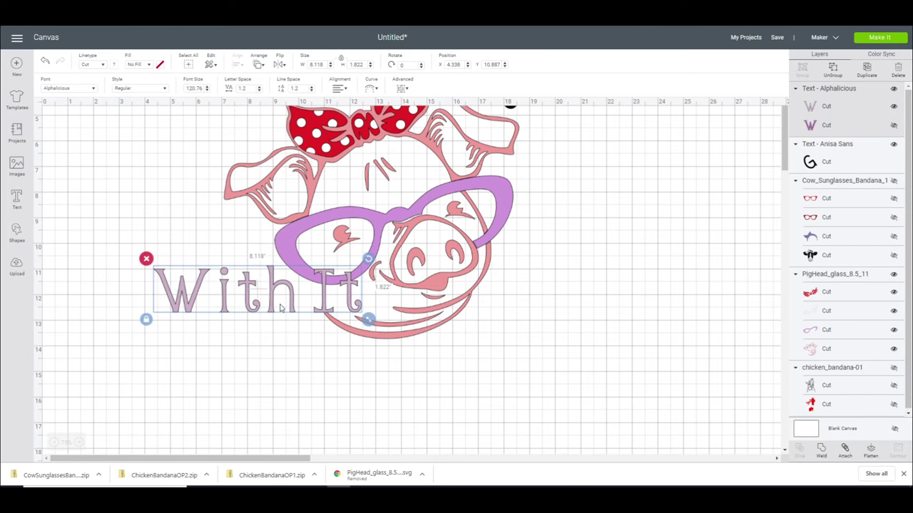
left_click_drag(254, 291, 383, 366)
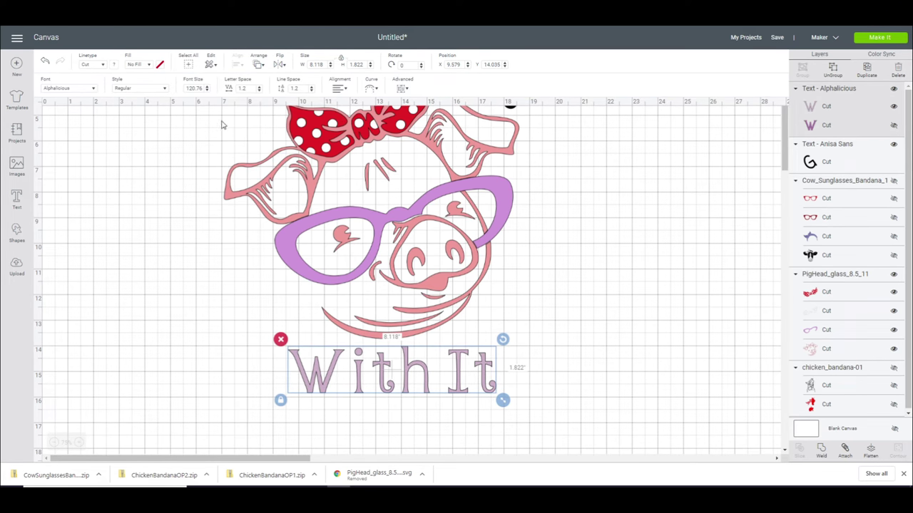
Colour the 'Getting Piggy' text custom green #60E299
left_click(323, 64)
scroll(384, 214, "up", 3)
left_click(385, 153)
left_click(114, 65)
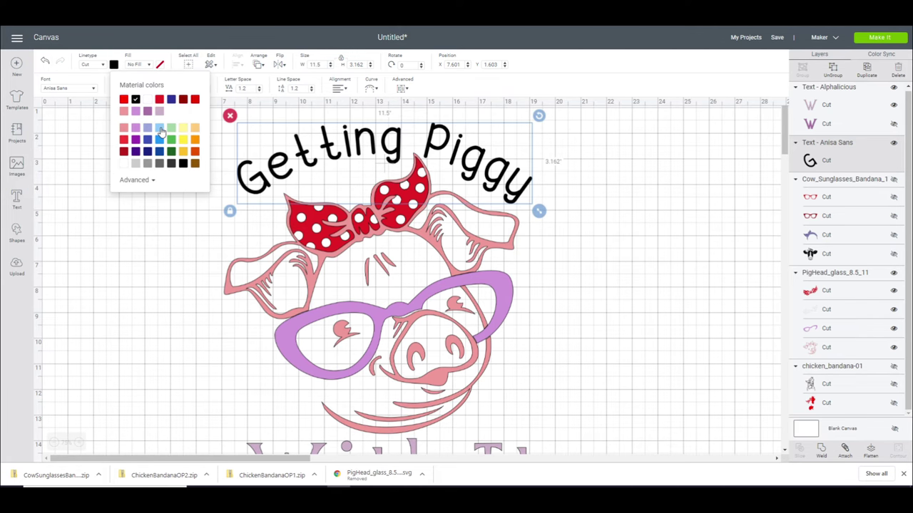
left_click(147, 181)
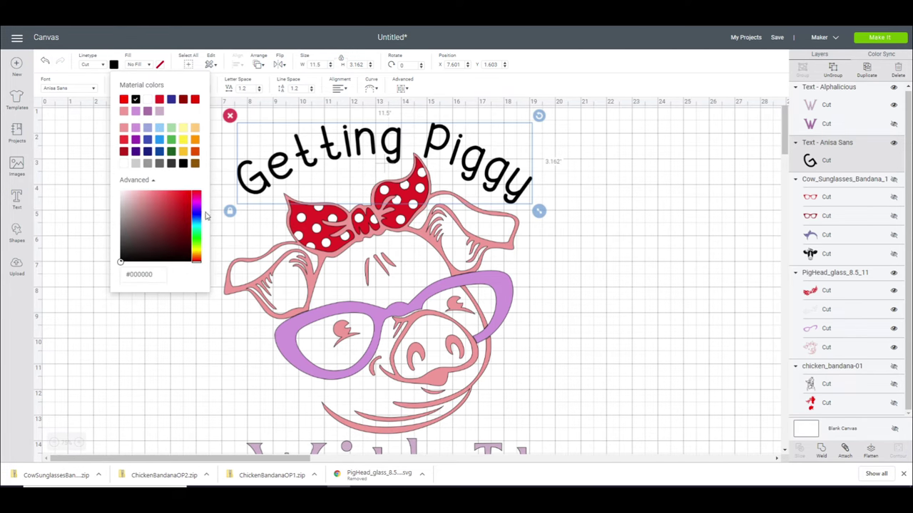
left_click(196, 233)
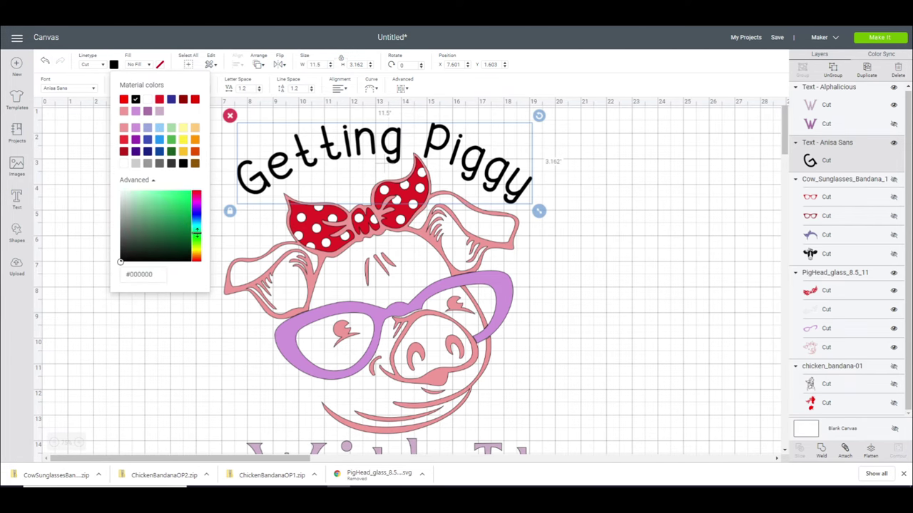
left_click(160, 198)
In Color Sync, merge the 'With It' layer onto the same green
scroll(583, 282, "down", 3)
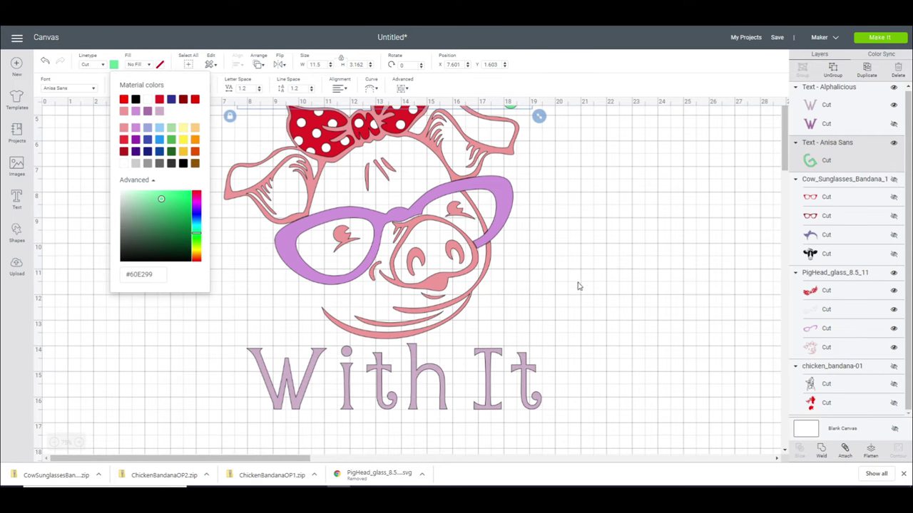
left_click(888, 56)
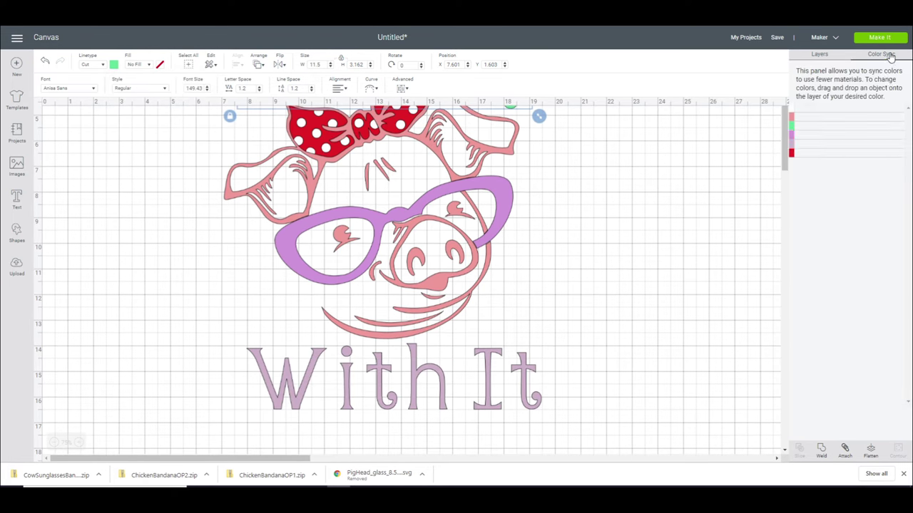
left_click_drag(813, 197, 841, 158)
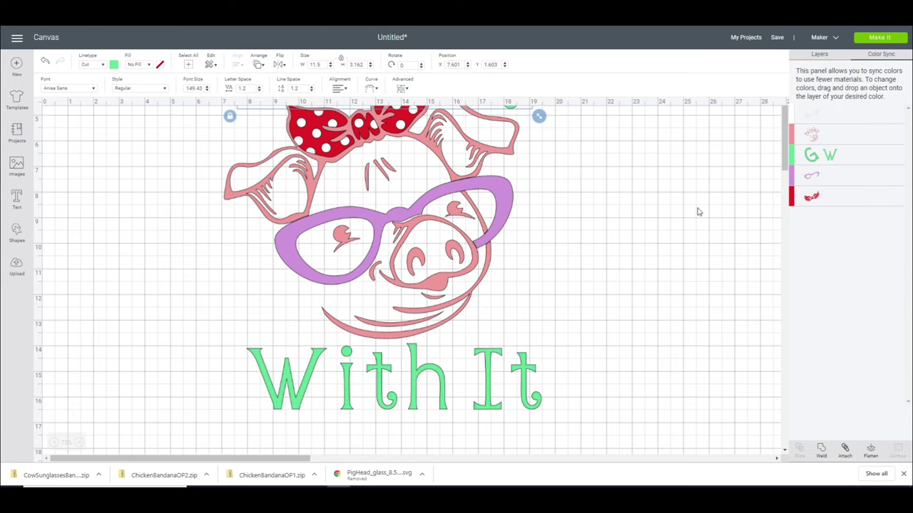
Hide both text layers and the pig, leaving only the cow in red glasses visible
scroll(697, 210, "up", 3)
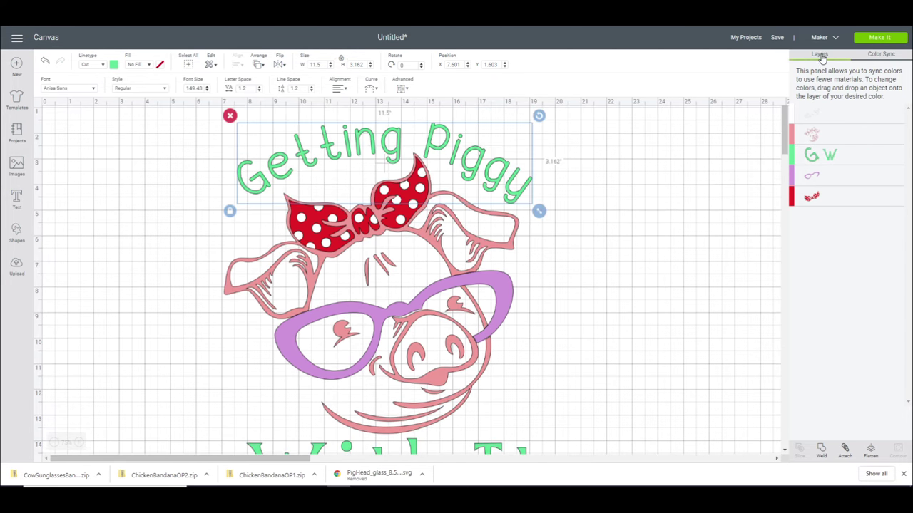
left_click(820, 55)
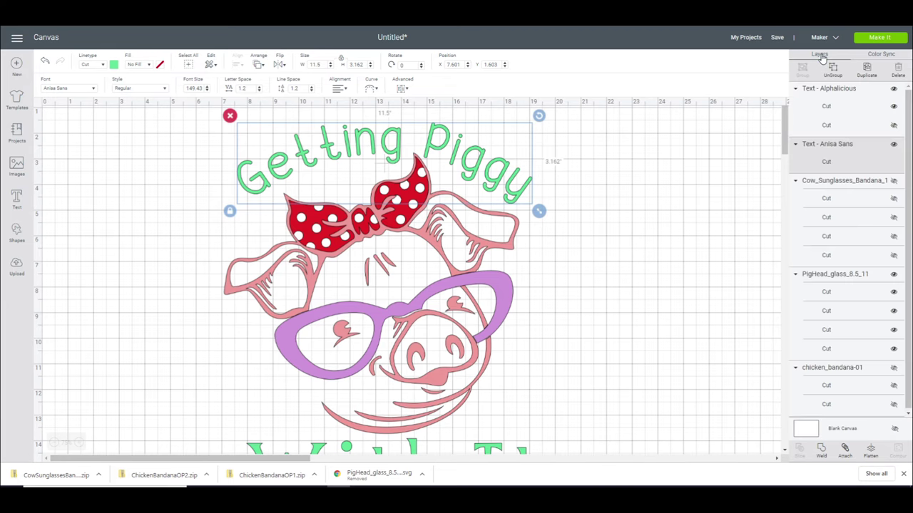
left_click(894, 88)
left_click(894, 145)
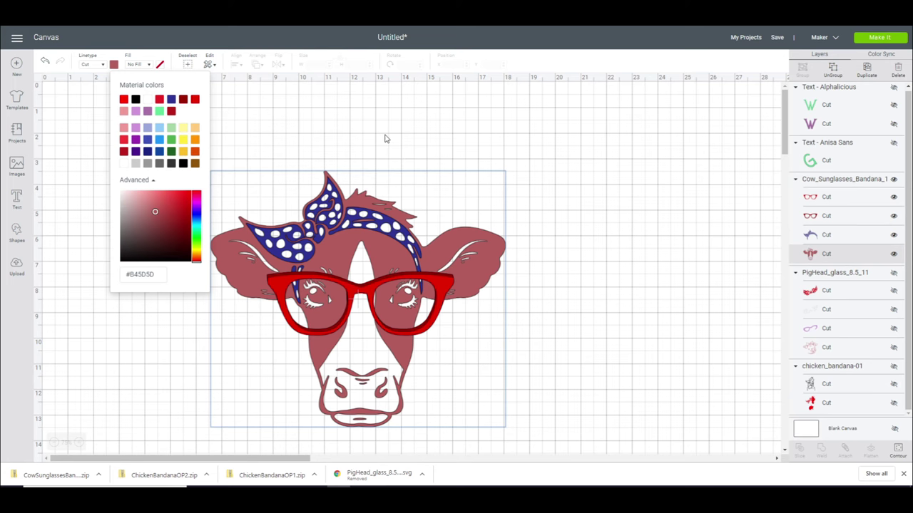
left_click(388, 141)
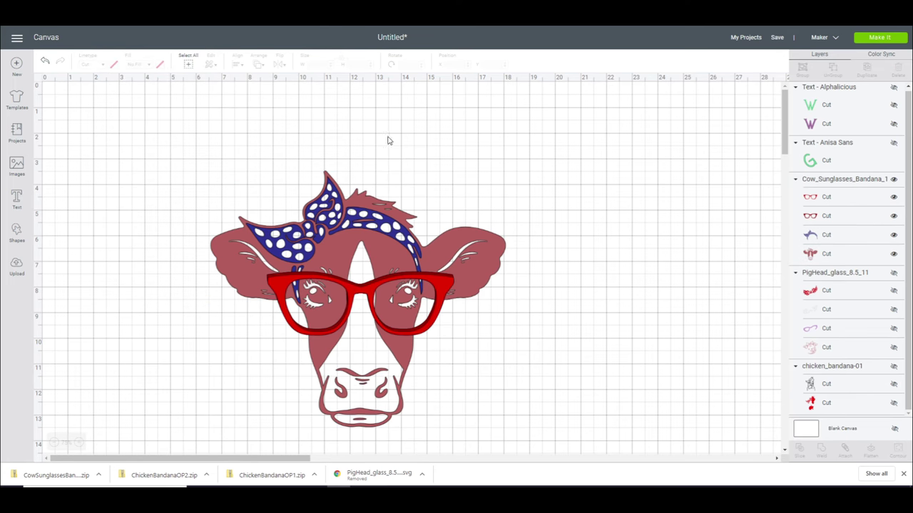
left_click(446, 289)
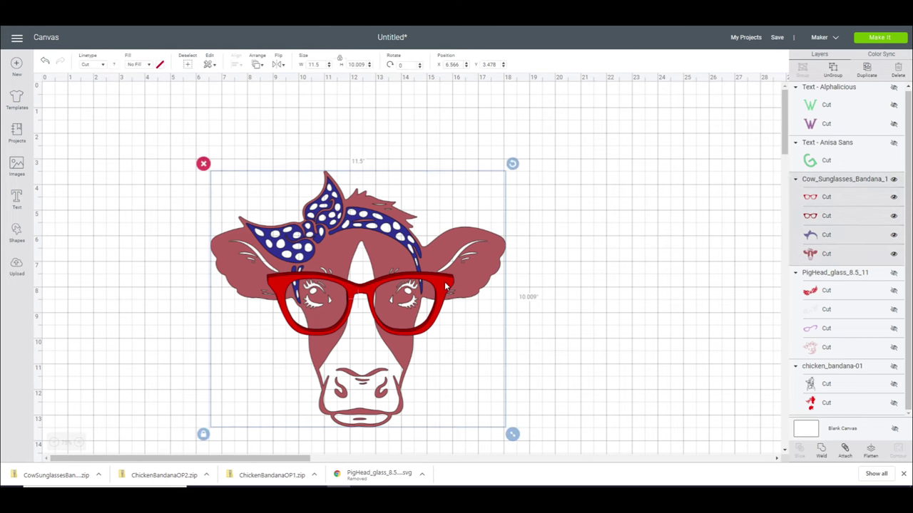
left_click(618, 205)
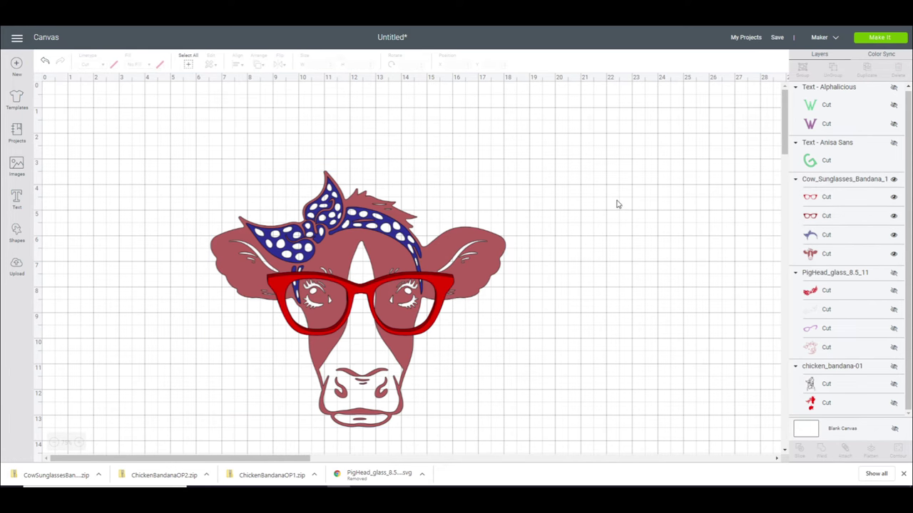
Add 'Udderly Fabulous' in DJ Flirt, curve it into an arc, and make it yellow #FFEC3C
left_click(17, 199)
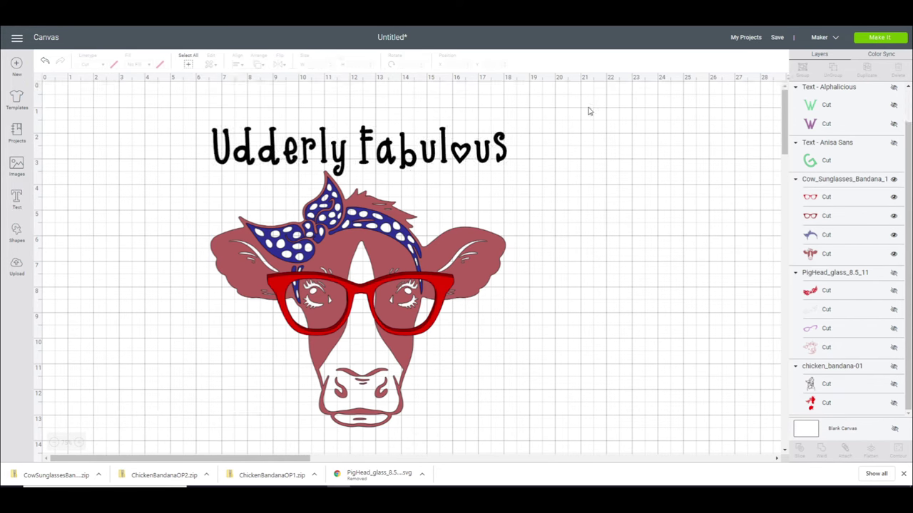
left_click(472, 148)
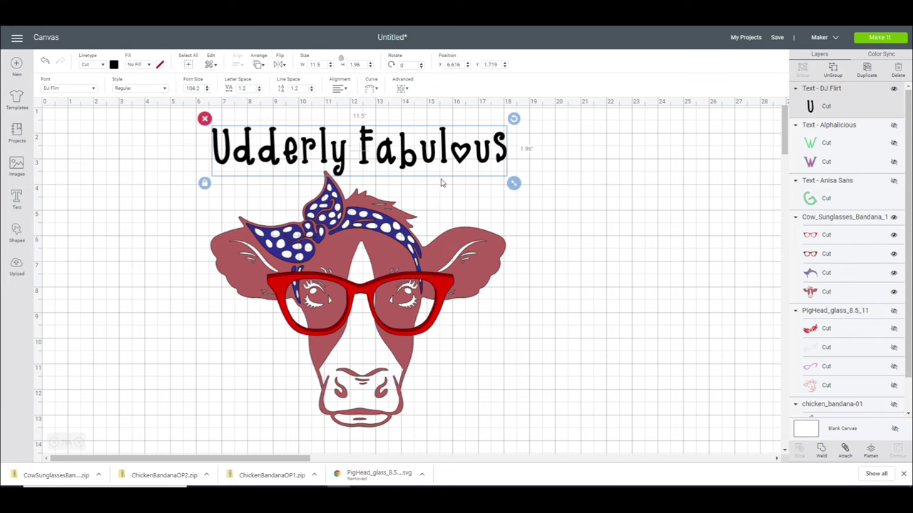
left_click(206, 106)
left_click(384, 154)
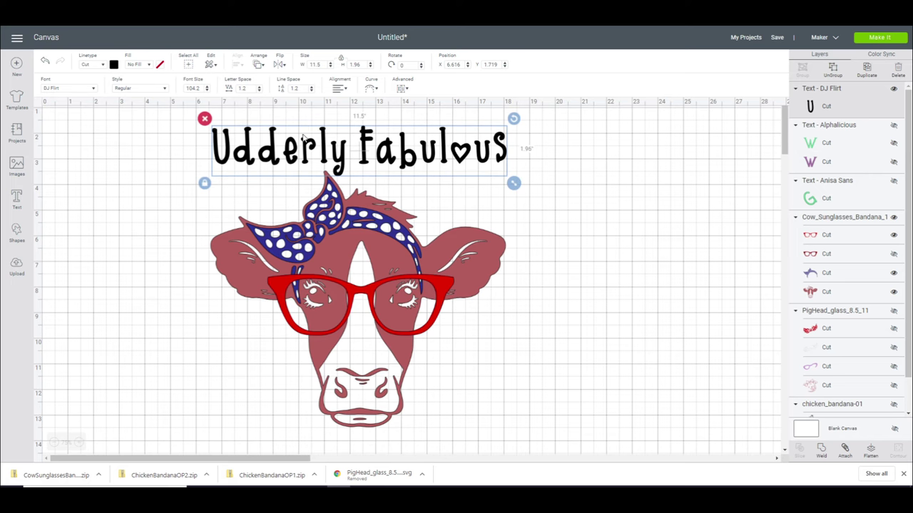
left_click(372, 89)
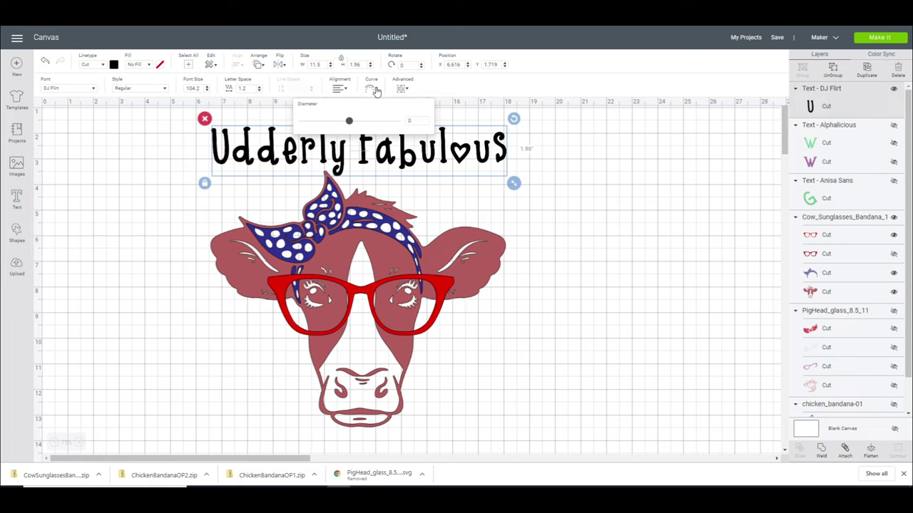
left_click_drag(349, 124, 377, 122)
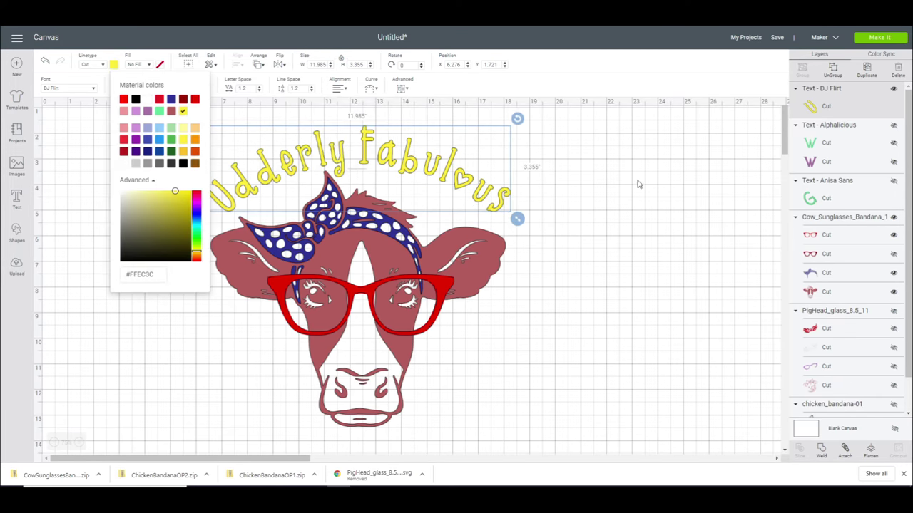
left_click(638, 183)
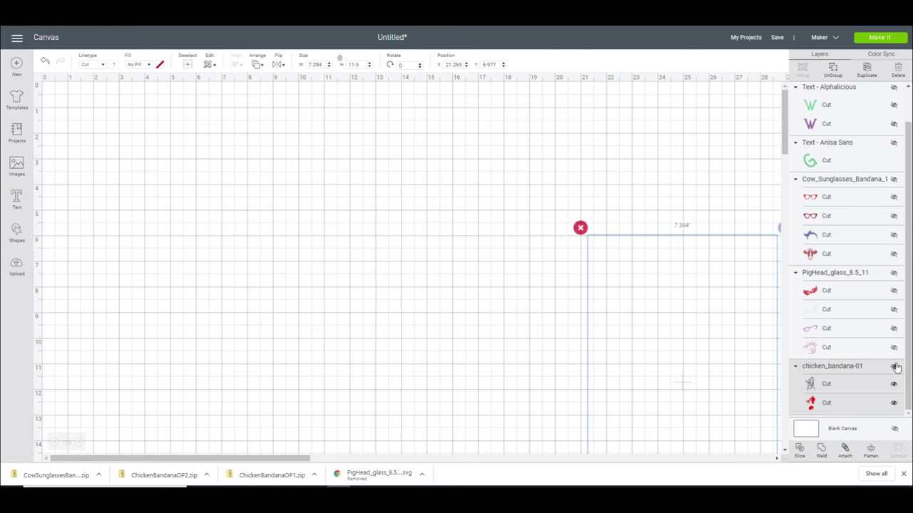
Show and centre the chicken, turning its red bandana, comb and wattle orange #FF9702
left_click(896, 367)
left_click_drag(726, 360, 398, 252)
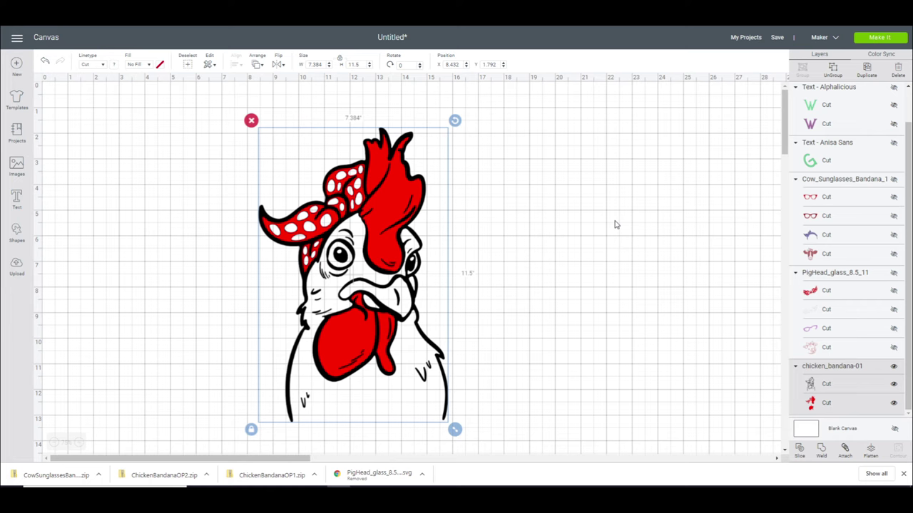
left_click(811, 404)
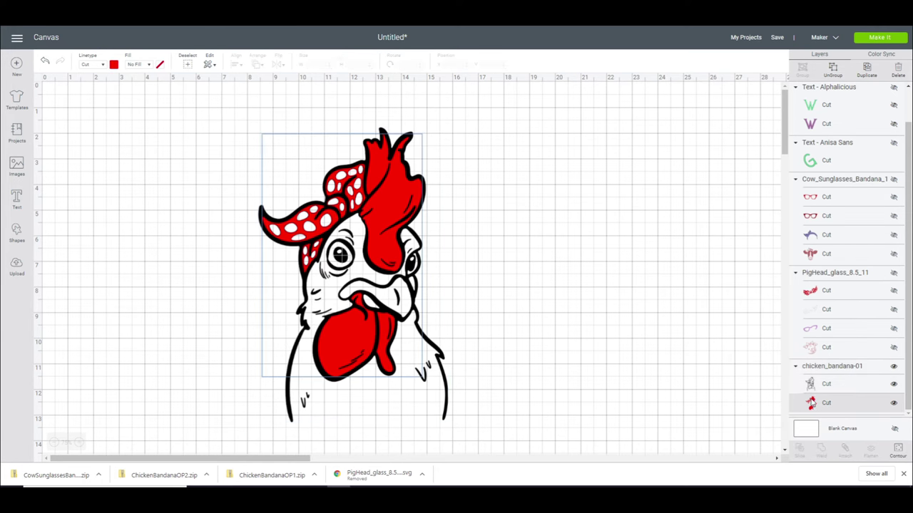
left_click(114, 65)
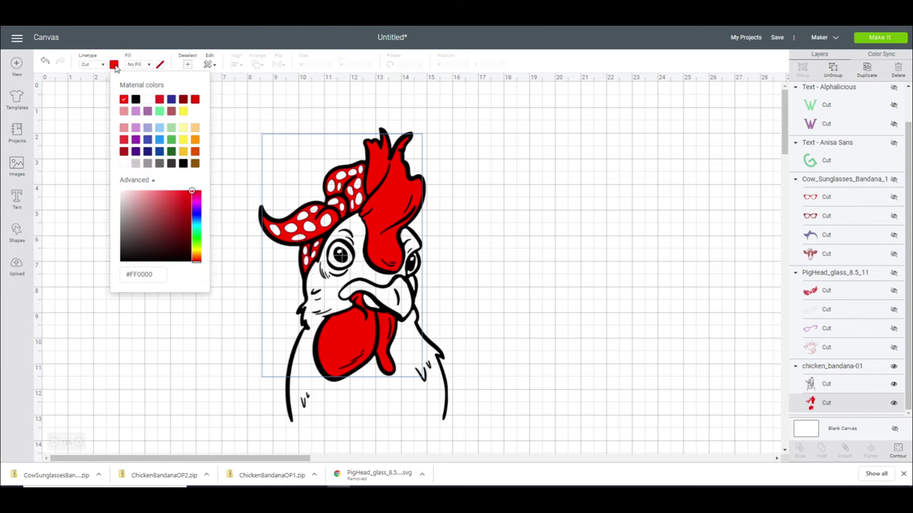
left_click(197, 144)
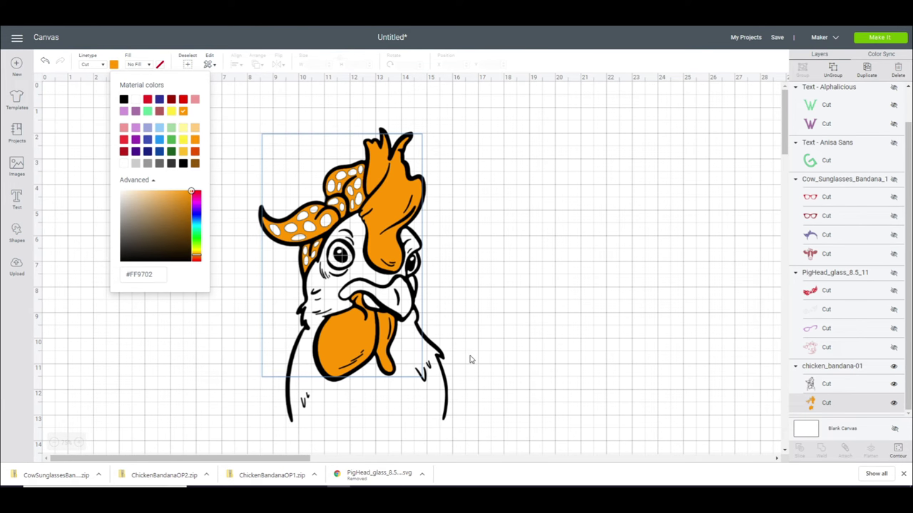
Open the chicken outline's colour options and move 'Udderly Fabulous' over the cow's head
left_click(847, 385)
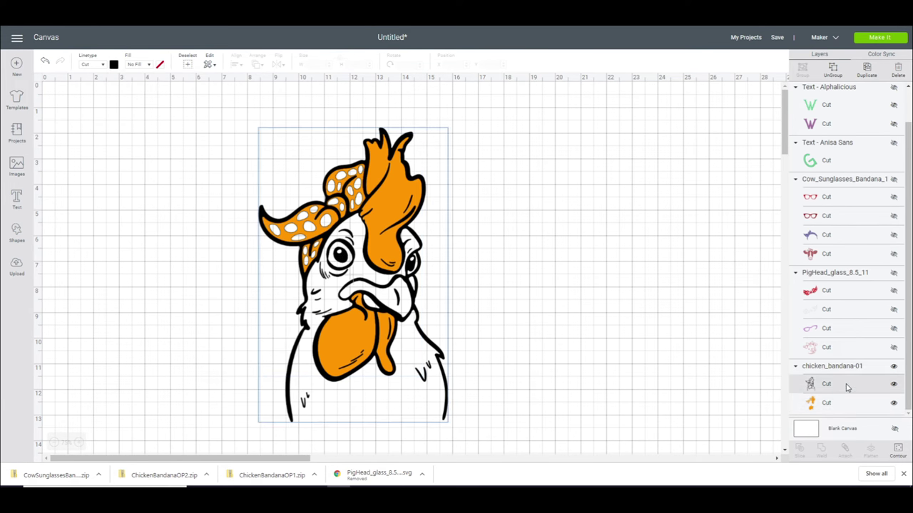
left_click(114, 64)
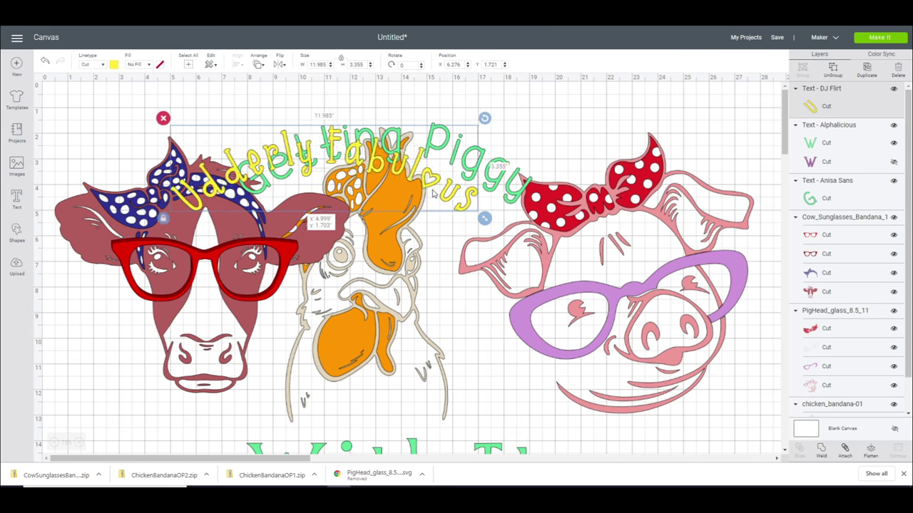
left_click_drag(432, 192, 319, 179)
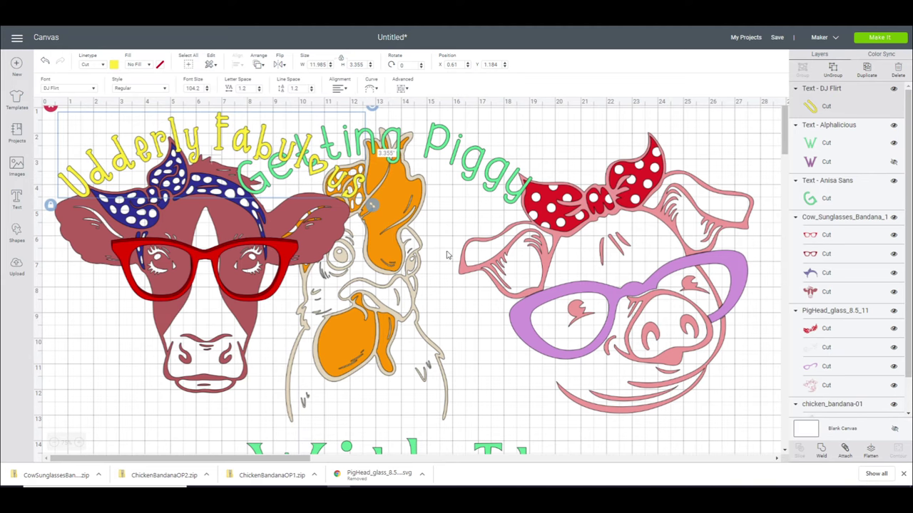
Send the project to Make It, review the 12 mats, and continue to the Make screen
left_click(881, 37)
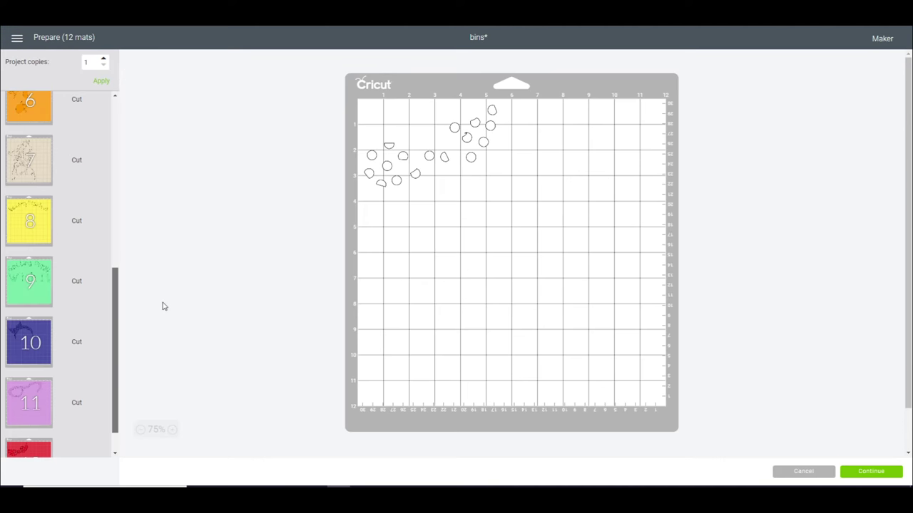
left_click_drag(163, 306, 131, 389)
left_click(870, 471)
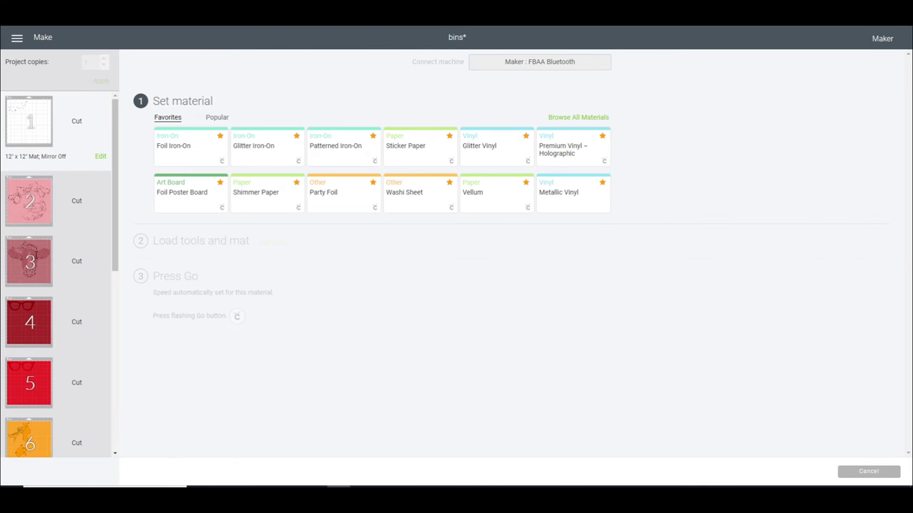
Bring up the full materials list to reach the vinyl types
left_click(574, 118)
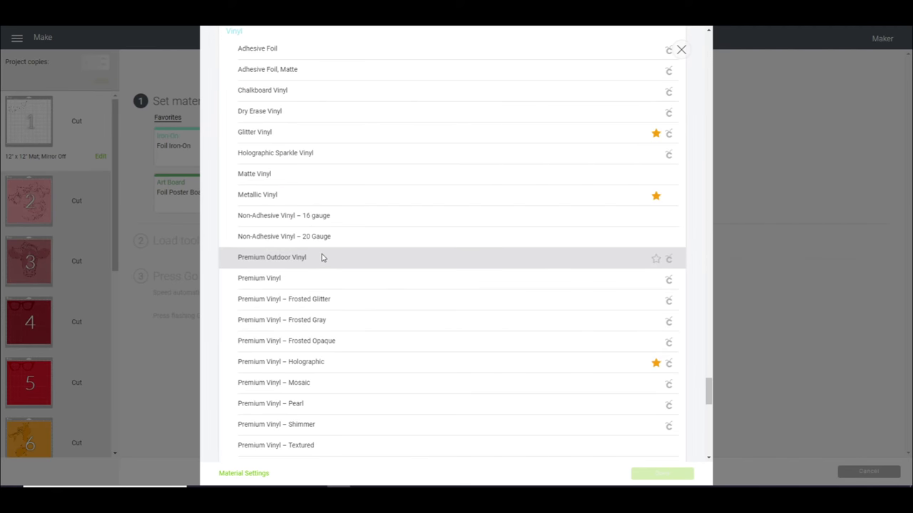